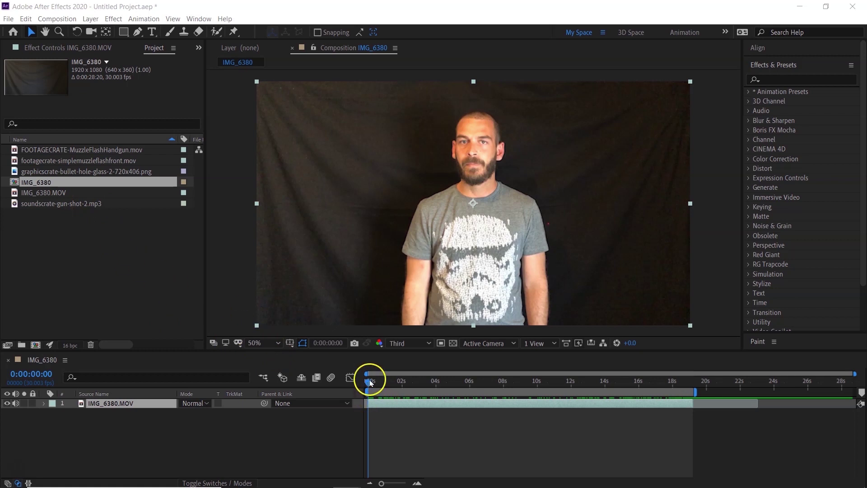
Move the playhead to 0:00:11:28, the frame where the man fires the handgun.
drag(368, 383, 571, 403)
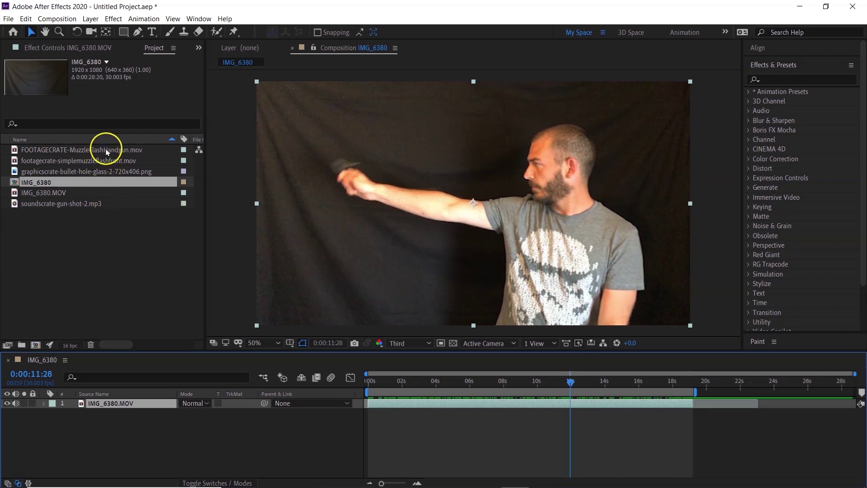
Add the MuzzleFlashHandgun clip at 11:28 and rotate it about 180° to face left.
drag(106, 152, 145, 405)
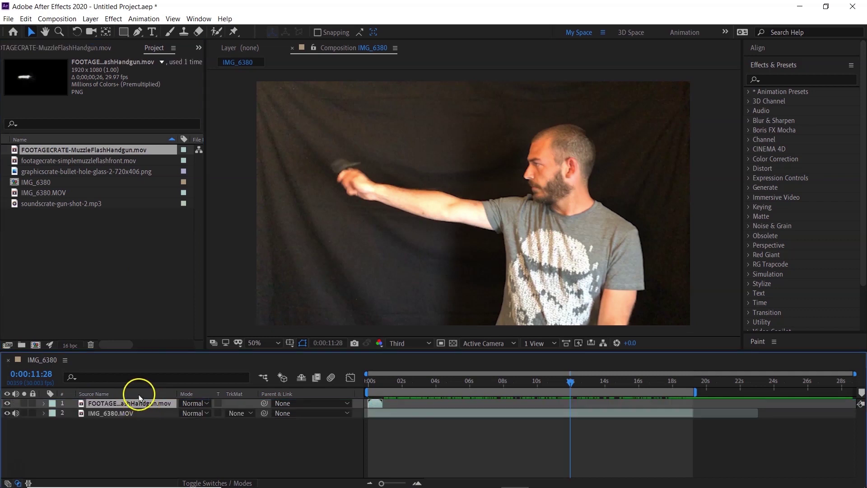
drag(377, 404, 579, 413)
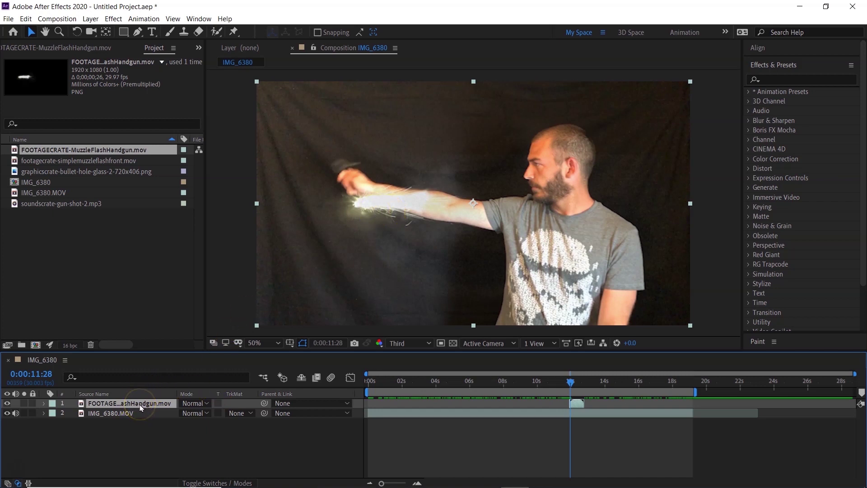
key(r)
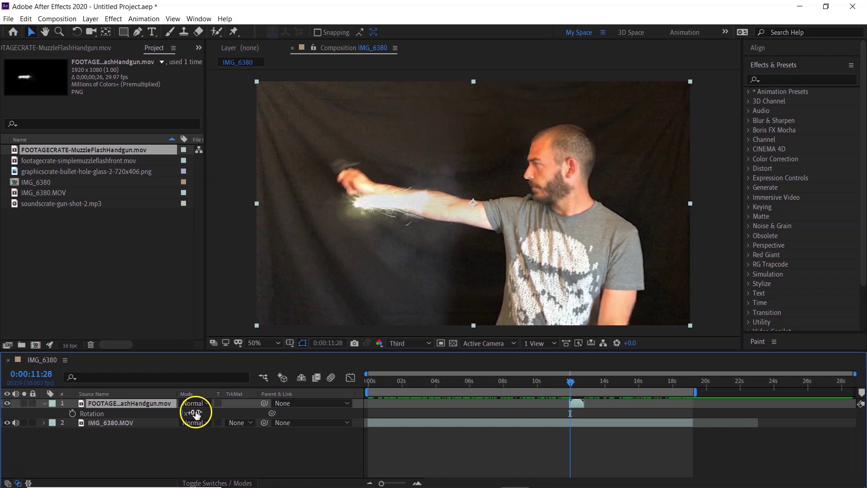
drag(195, 413, 328, 442)
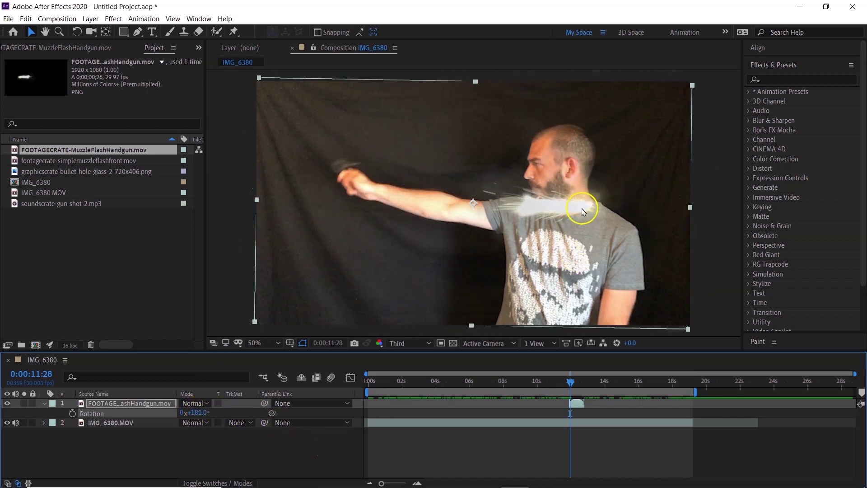
Scale the muzzle flash to 61% and place it on the gun muzzle.
drag(582, 212, 321, 168)
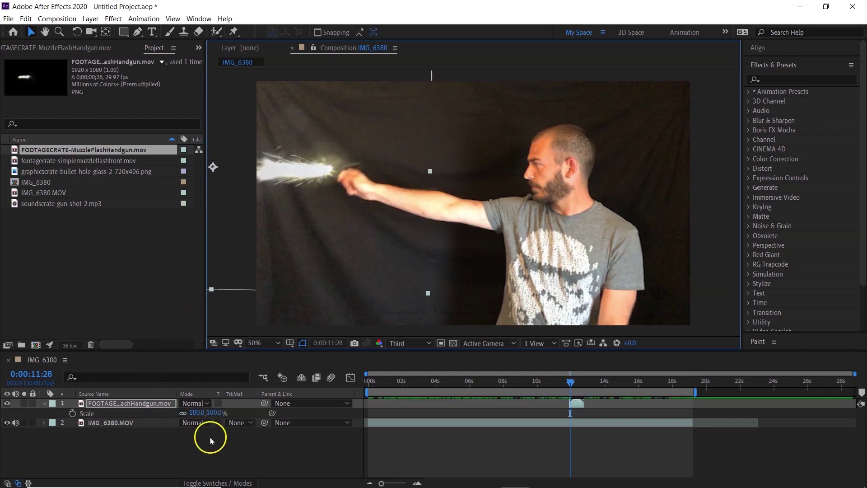
click(214, 412)
drag(213, 413, 193, 417)
click(279, 189)
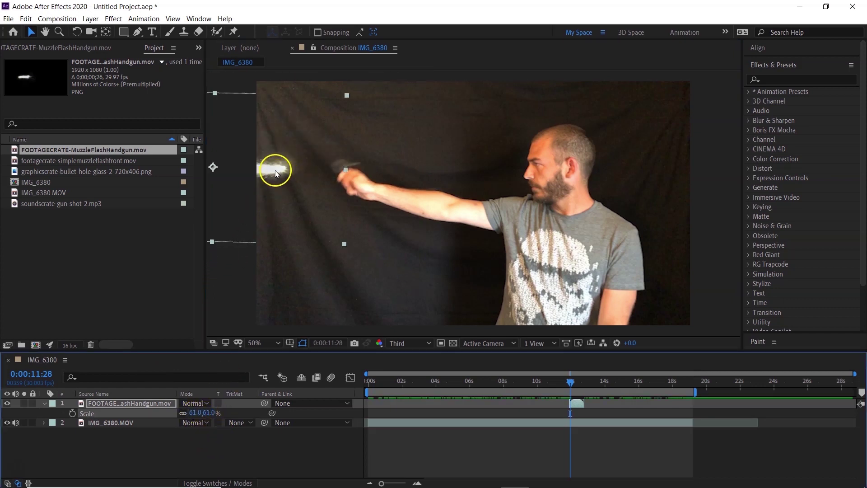
drag(275, 173, 318, 170)
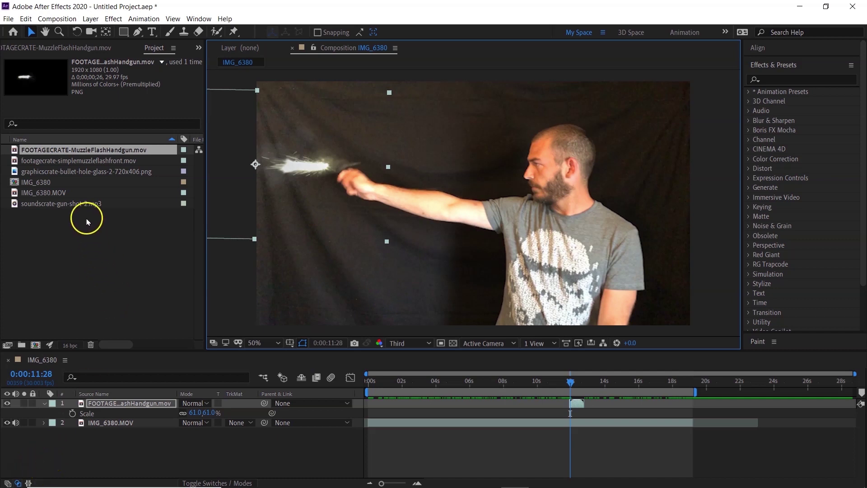
Add soundscrate-gun-shot-2.mp3 at the muzzle flash and nudge it slightly earlier.
click(75, 204)
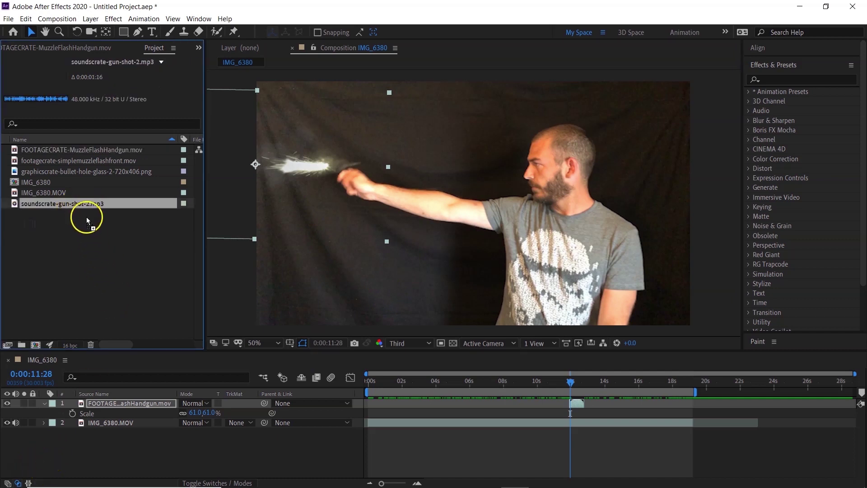
drag(164, 398, 160, 400)
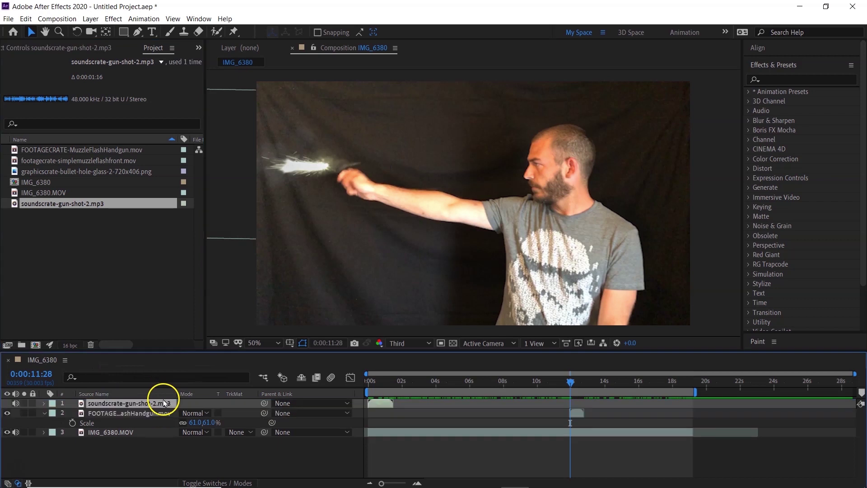
drag(383, 403, 588, 415)
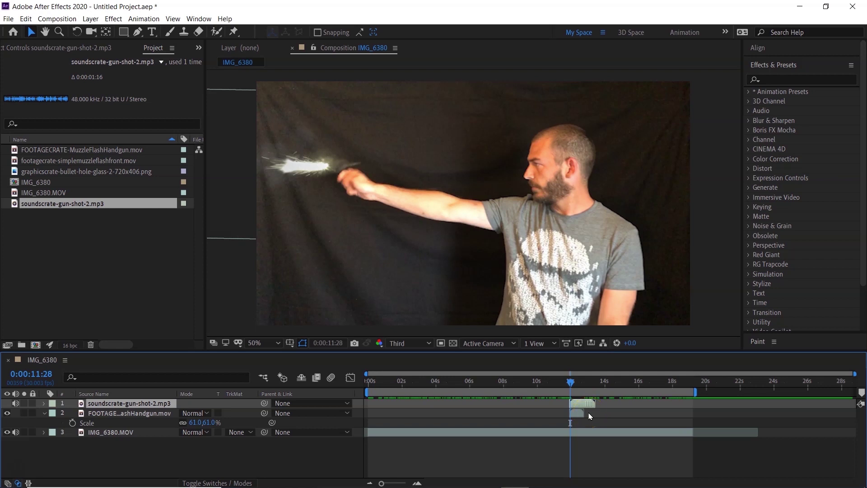
click(595, 417)
drag(595, 416, 589, 416)
Preview the shot twice from just before it to check the sound timing.
drag(570, 382, 560, 384)
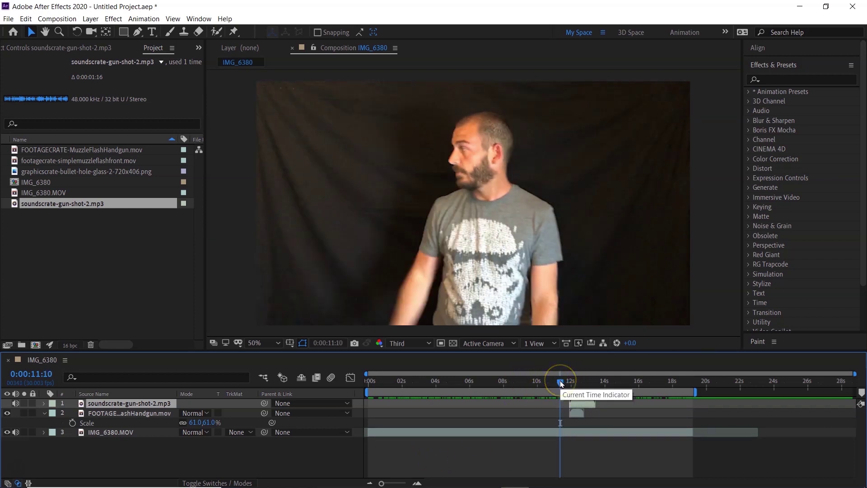
key(space)
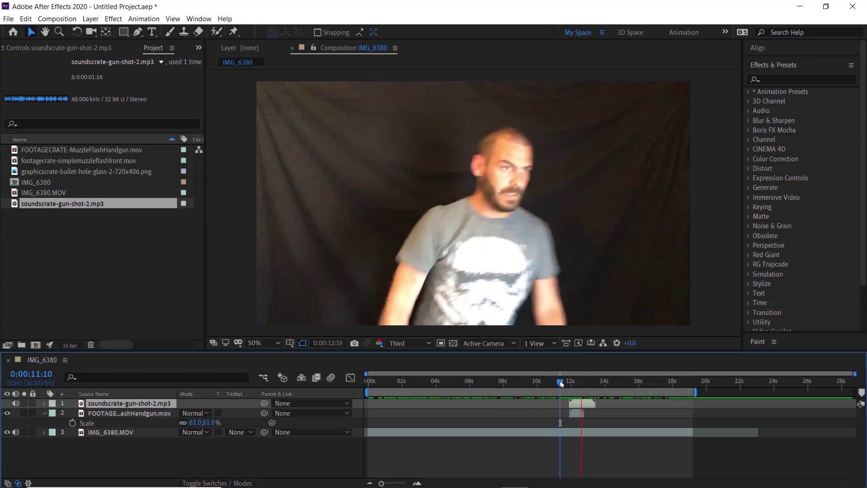
click(594, 387)
drag(583, 385, 554, 385)
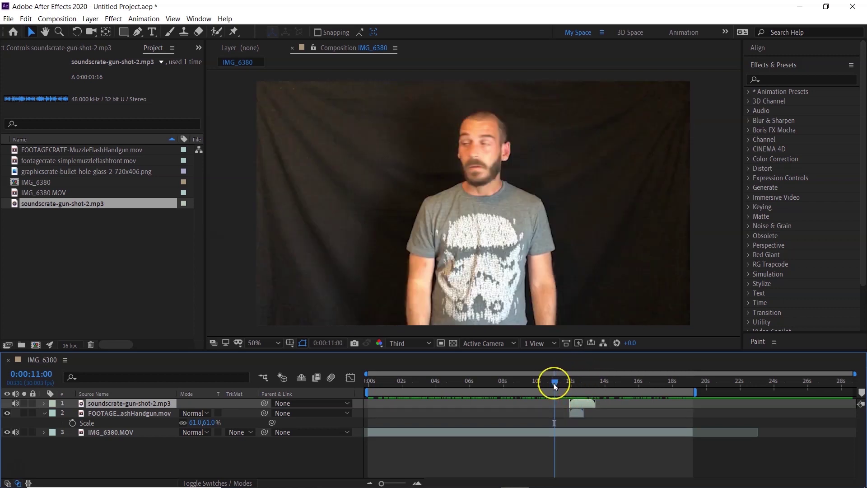
key(space)
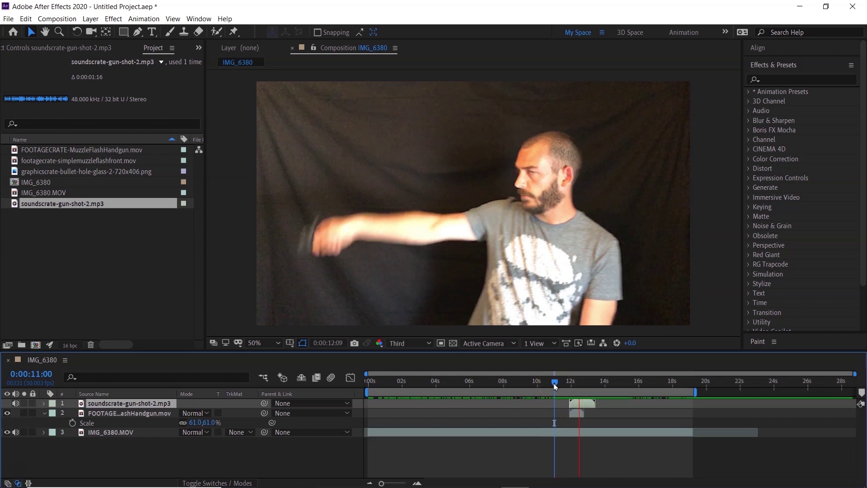
mouse_move(580, 385)
mouse_down()
mouse_move(596, 388)
mouse_move(553, 385)
mouse_move(576, 386)
mouse_up()
Duplicate the gunshot sound and muzzle flash layers and shift the copies to the next shot.
drag(430, 402, 407, 409)
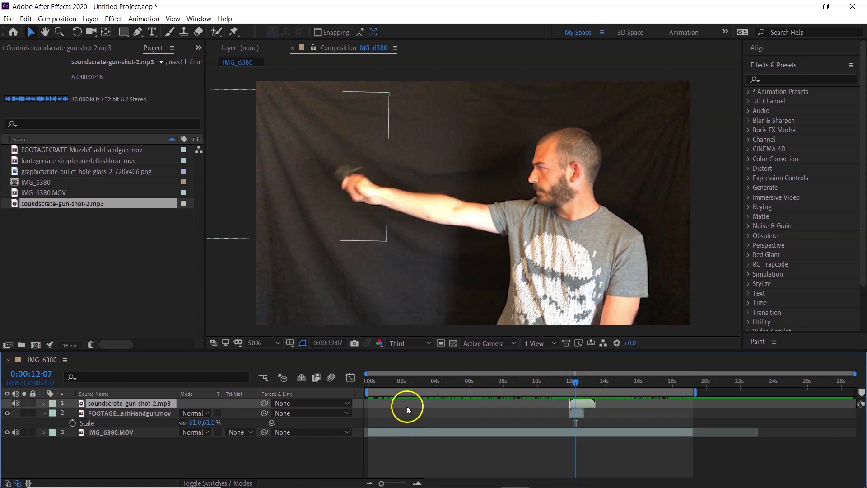
click(136, 414)
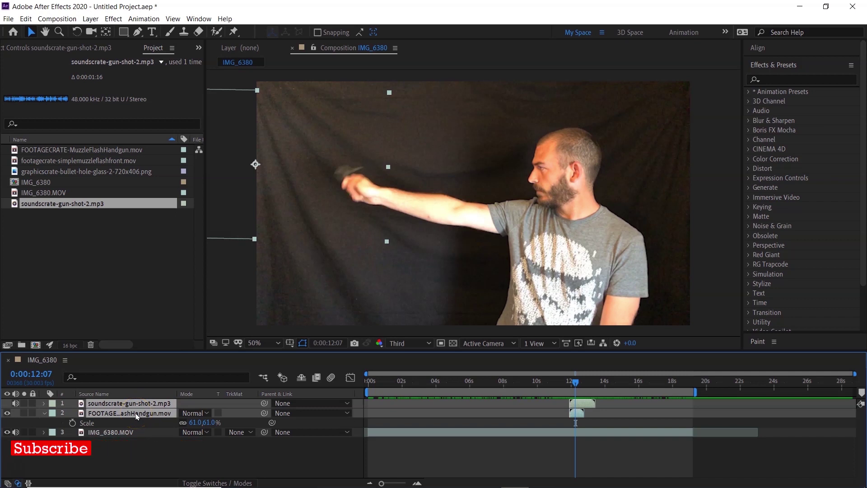
key(ctrl+d)
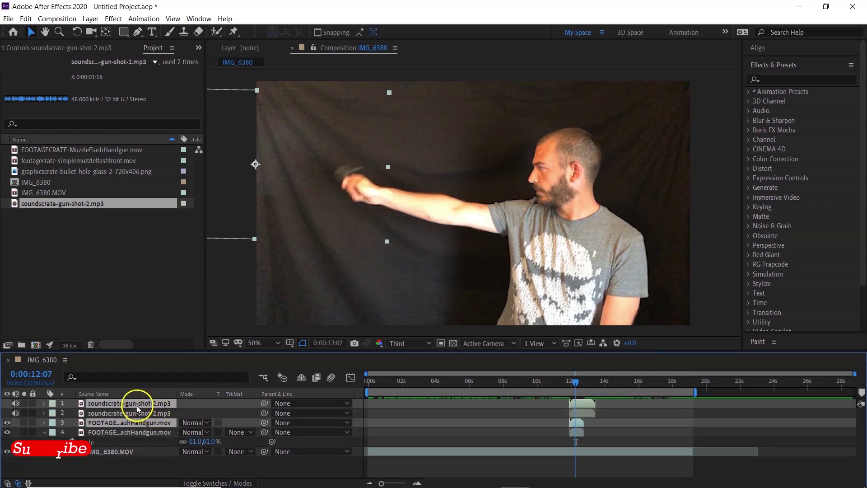
click(152, 410)
drag(156, 404, 151, 430)
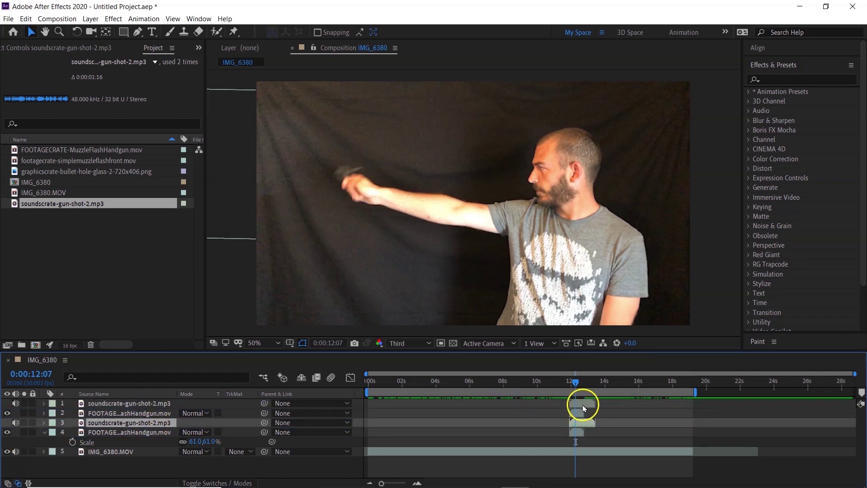
click(163, 405)
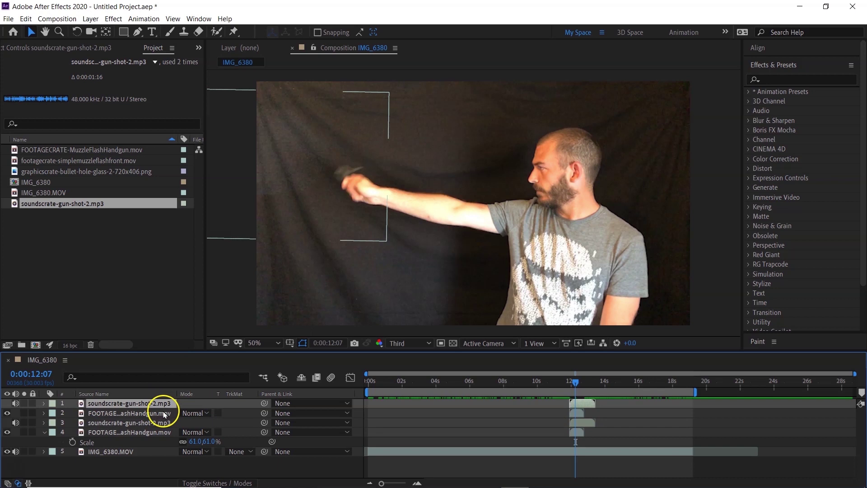
shift+click(163, 414)
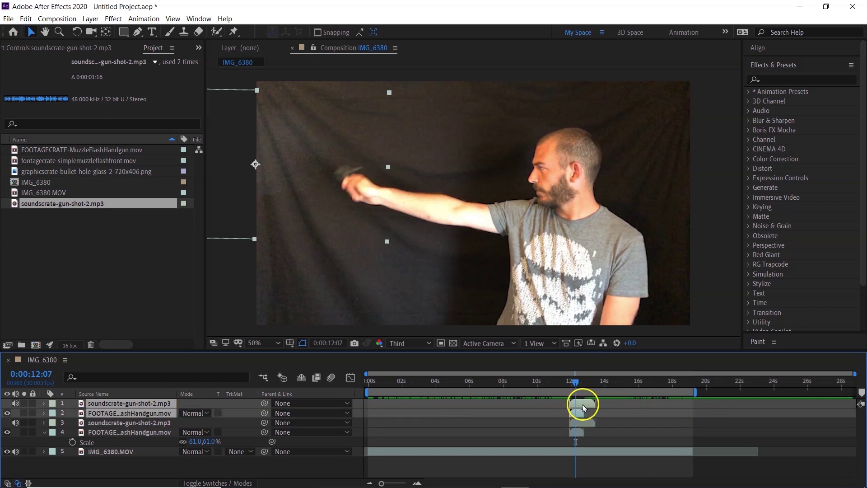
drag(582, 407, 588, 407)
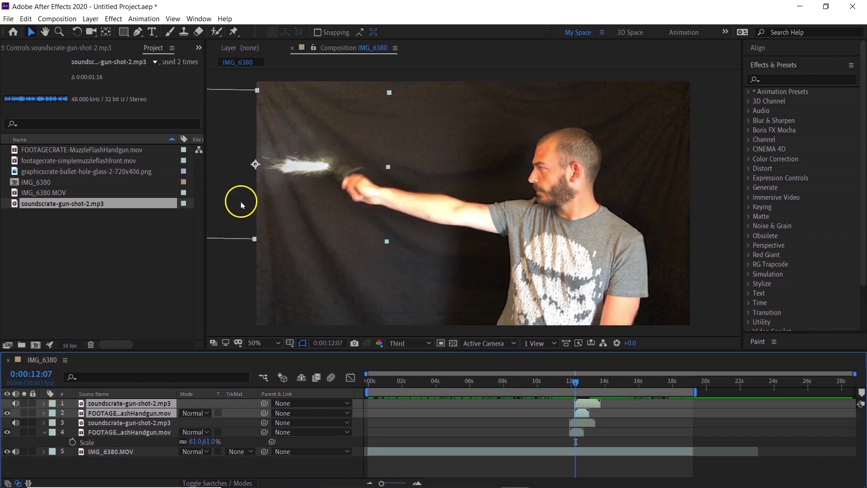
Reposition the second muzzle flash on the muzzle and preview the second shot.
click(137, 423)
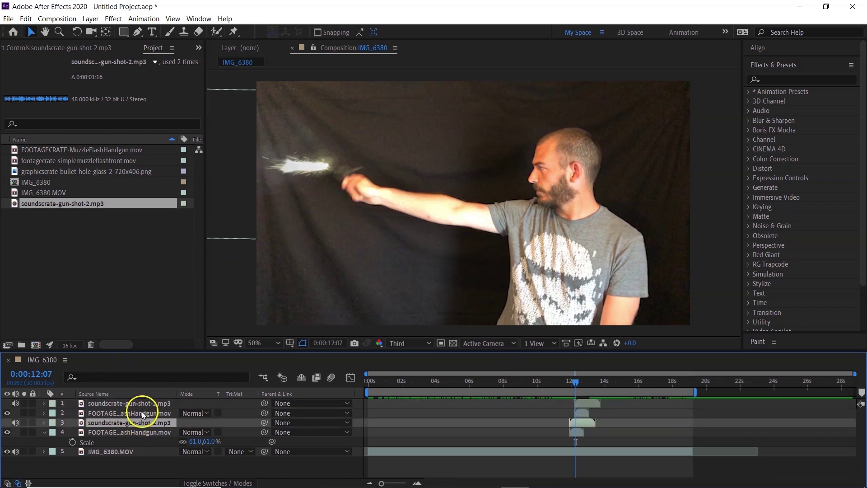
click(143, 413)
mouse_move(320, 167)
mouse_down()
mouse_move(330, 175)
mouse_move(324, 168)
mouse_up()
click(576, 386)
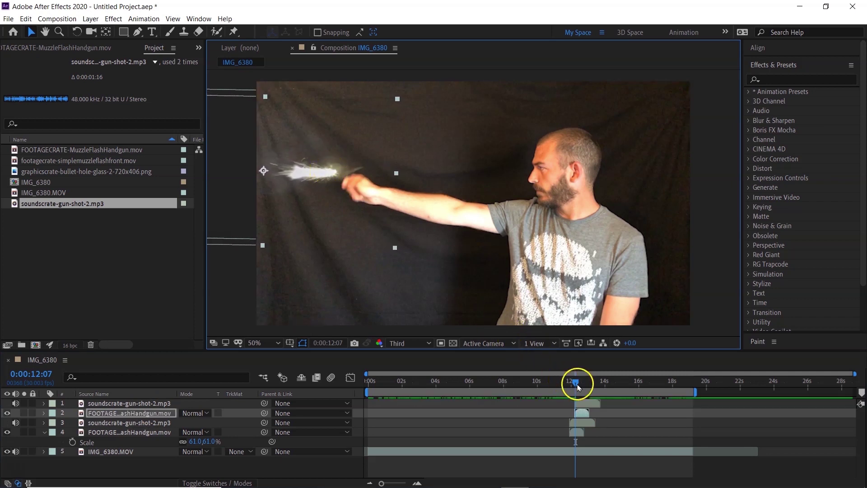
drag(577, 385, 565, 386)
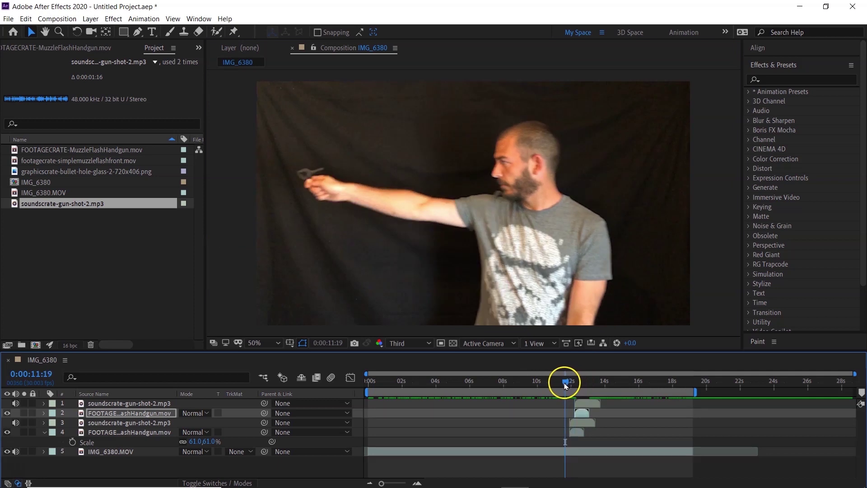
key(space)
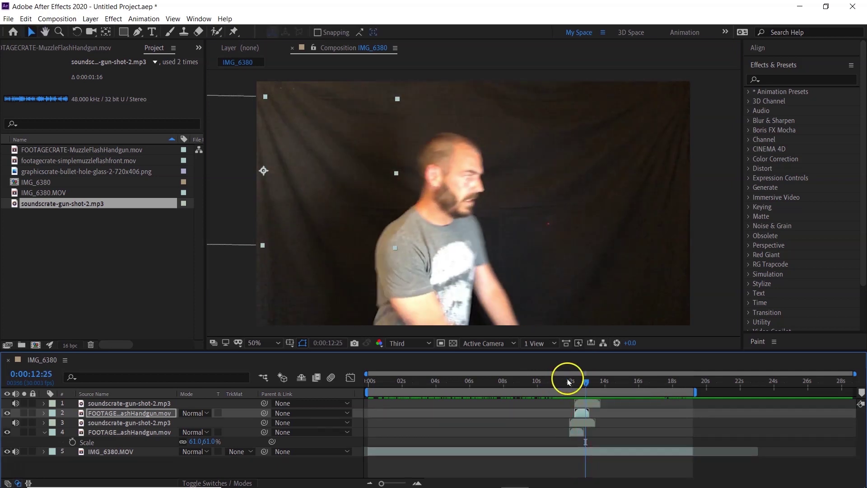
drag(585, 383, 562, 384)
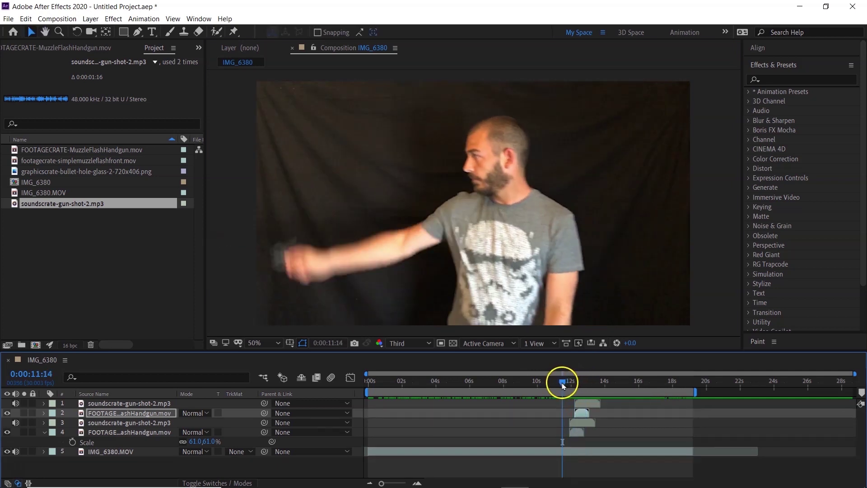
key(space)
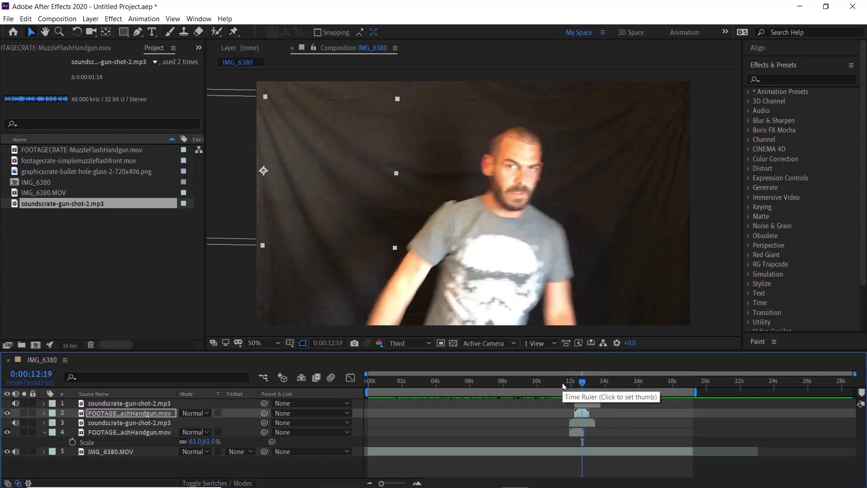
drag(580, 383, 593, 386)
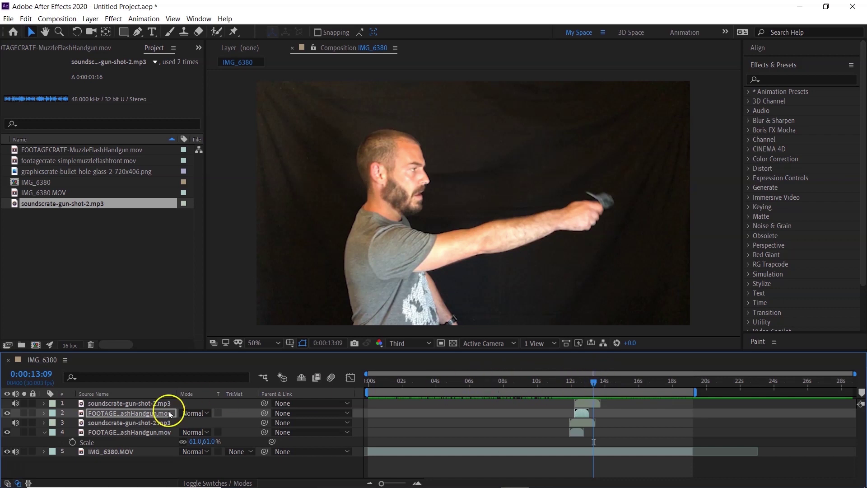
Make two more sound-and-flash copies, with the latest starting at the current time.
key(ctrl+d)
mouse_move(583, 409)
mouse_down()
mouse_move(602, 406)
mouse_move(598, 384)
mouse_up()
key(r)
click(597, 383)
shift+click(140, 400)
key(ctrl+d)
key(bracketleft)
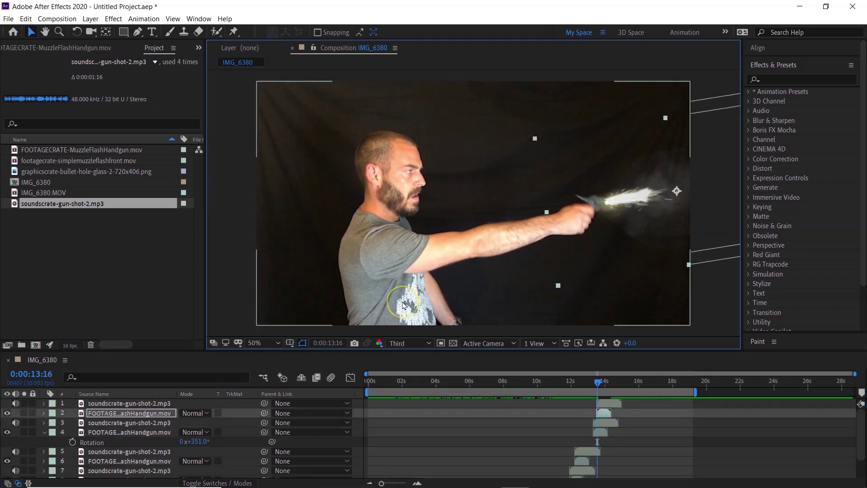
click(624, 383)
Add another sound-and-flash copy at the next shot and rotate that flash to follow the gun.
shift+click(136, 404)
key(ctrl+d)
drag(607, 408, 634, 407)
drag(637, 212, 314, 173)
key(Page_Down)
key(Page_Down)
key(Page_Down)
key(Page_Down)
key(Page_Down)
key(Page_Down)
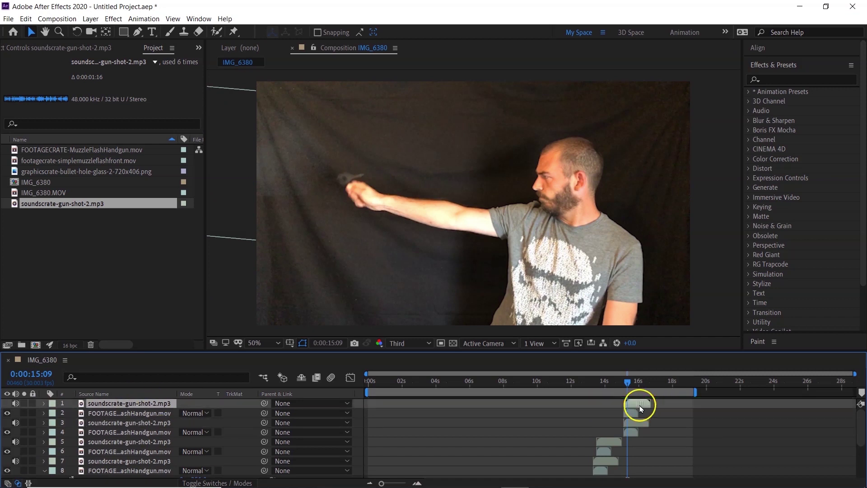
click(135, 413)
key(r)
drag(627, 383, 578, 391)
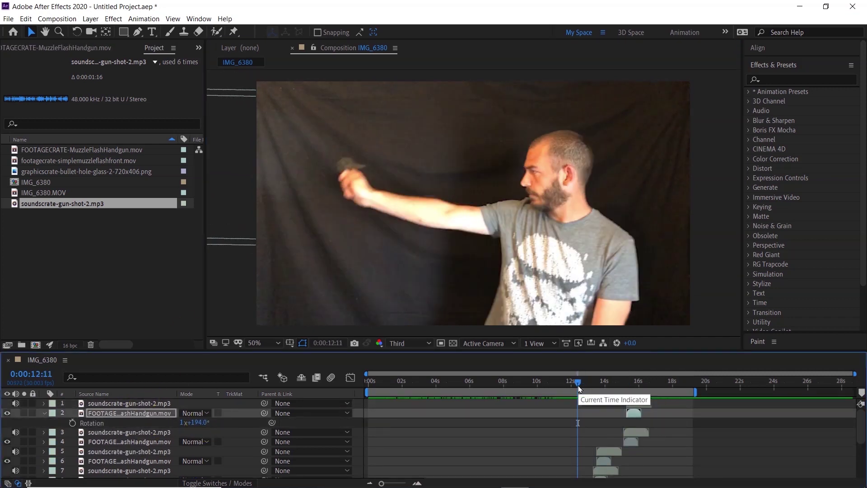
click(578, 383)
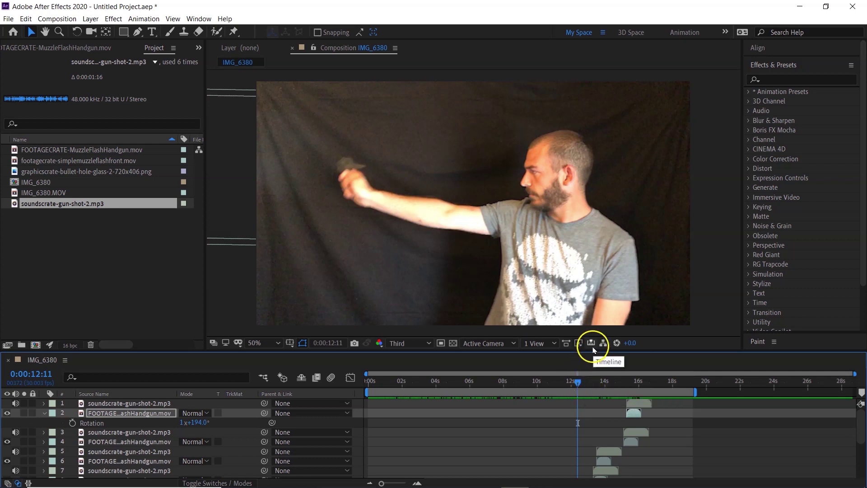
key(space)
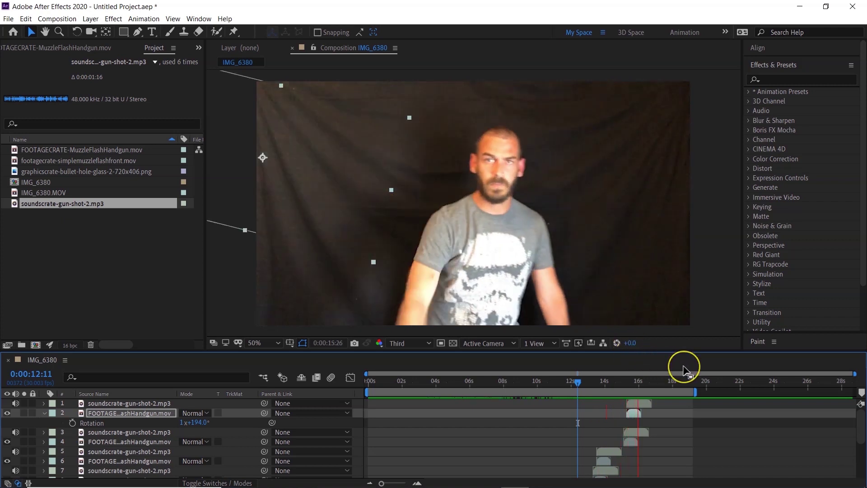
key(space)
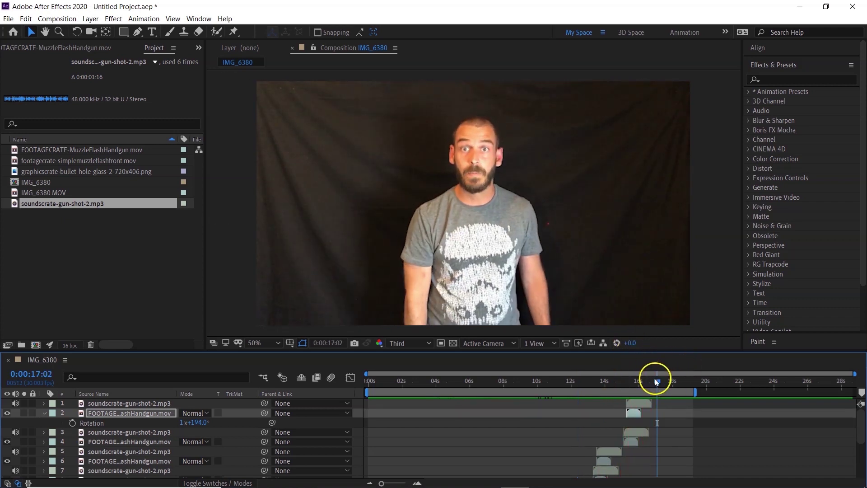
drag(655, 380, 552, 394)
key(space)
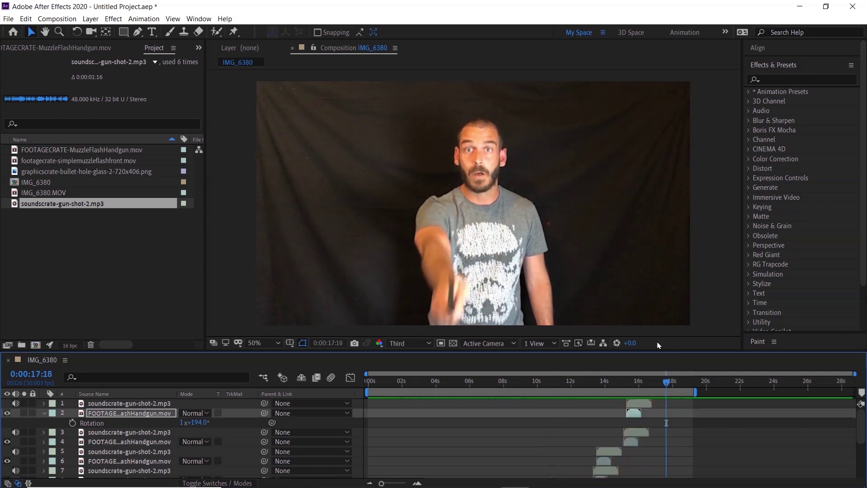
drag(661, 374, 677, 384)
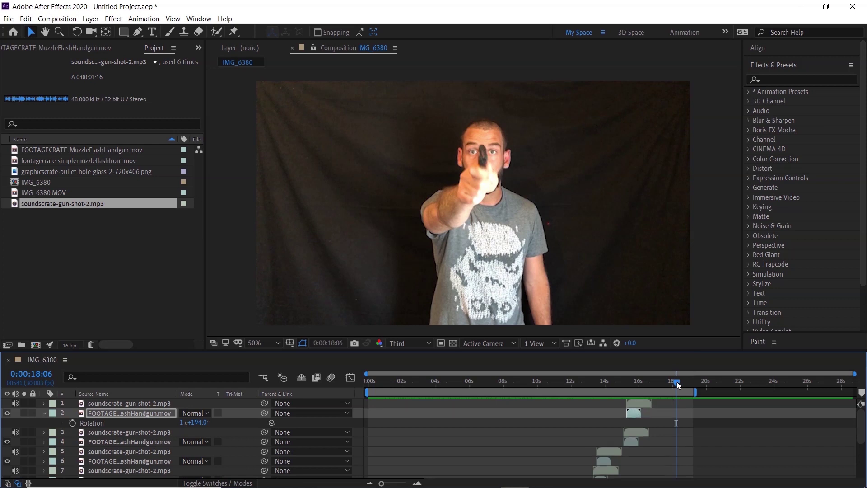
Add footagecrate-simplemuzzleflashfront.mov at about 18 seconds, positioned over the gun muzzle.
click(129, 403)
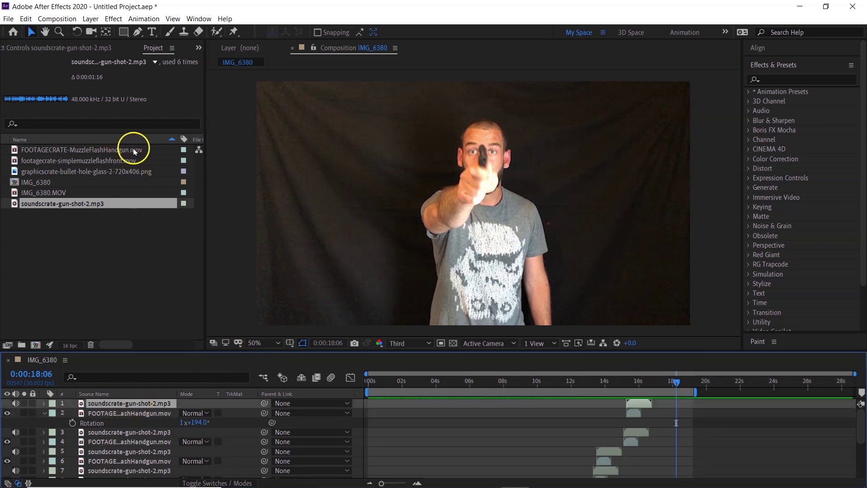
drag(110, 161, 151, 224)
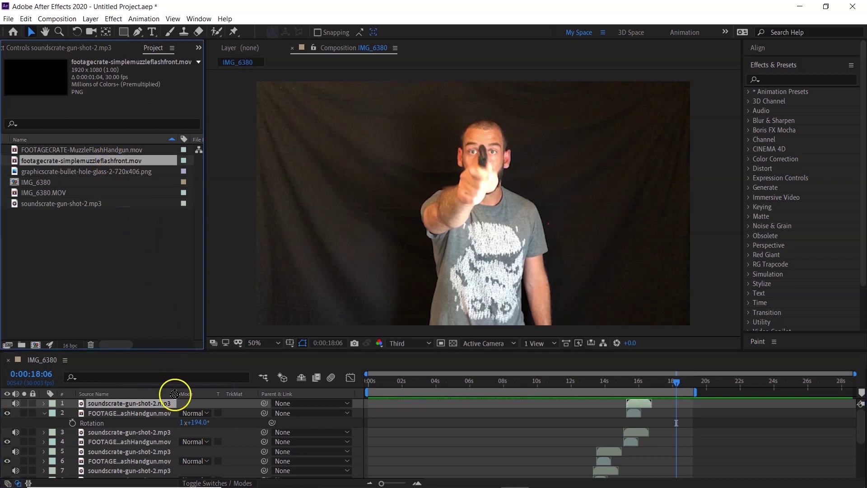
drag(175, 394, 183, 399)
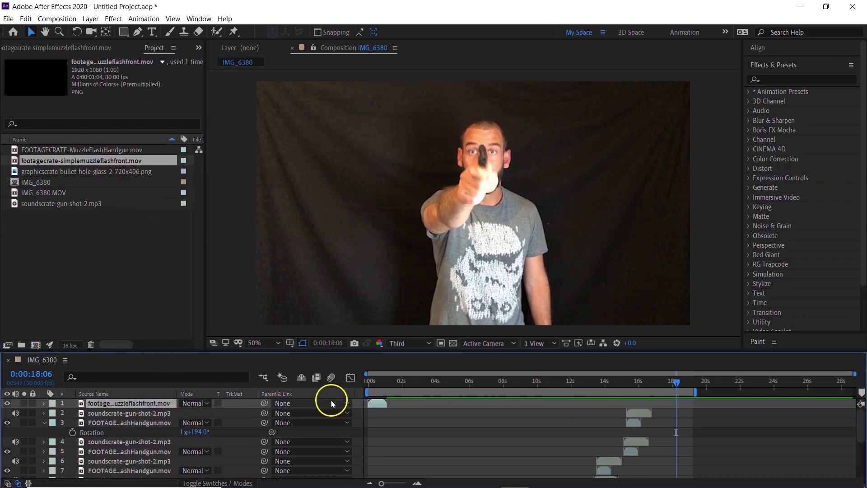
drag(378, 406, 685, 412)
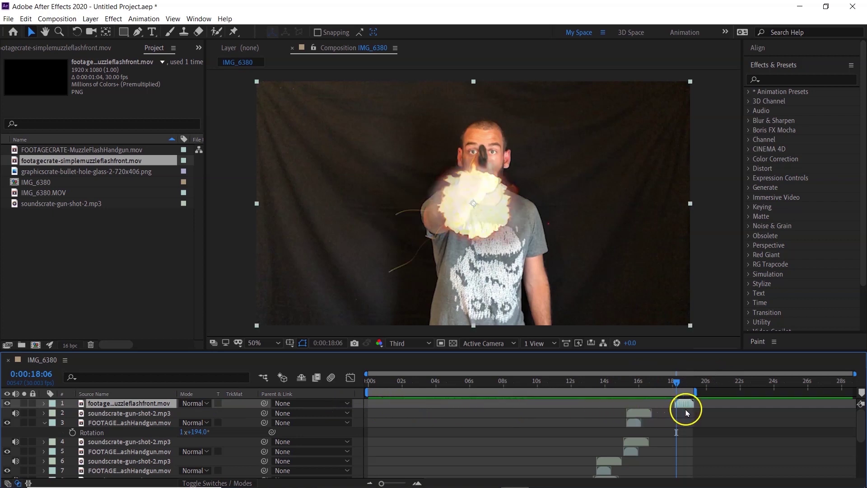
drag(686, 412, 687, 412)
mouse_move(488, 212)
mouse_down()
mouse_move(500, 190)
mouse_move(495, 171)
mouse_up()
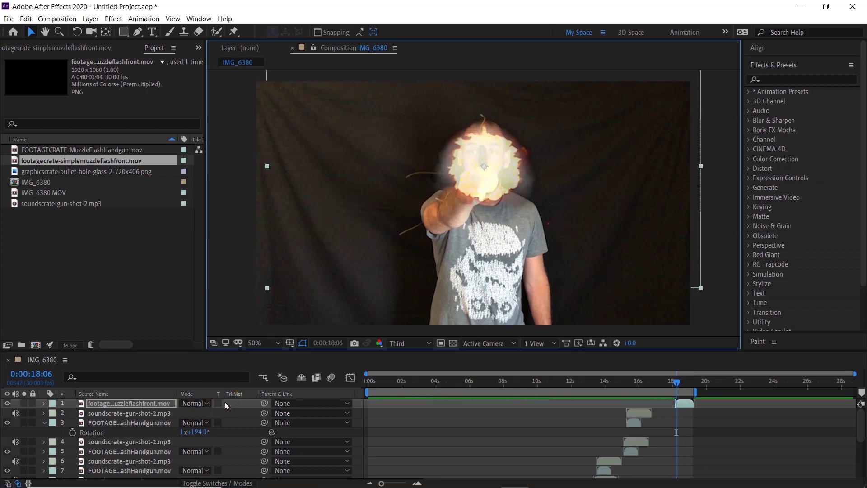
Scale the front muzzle flash to 52% and nudge it up onto the muzzle.
key(s)
mouse_move(203, 410)
mouse_down()
mouse_move(214, 411)
mouse_move(184, 414)
mouse_up()
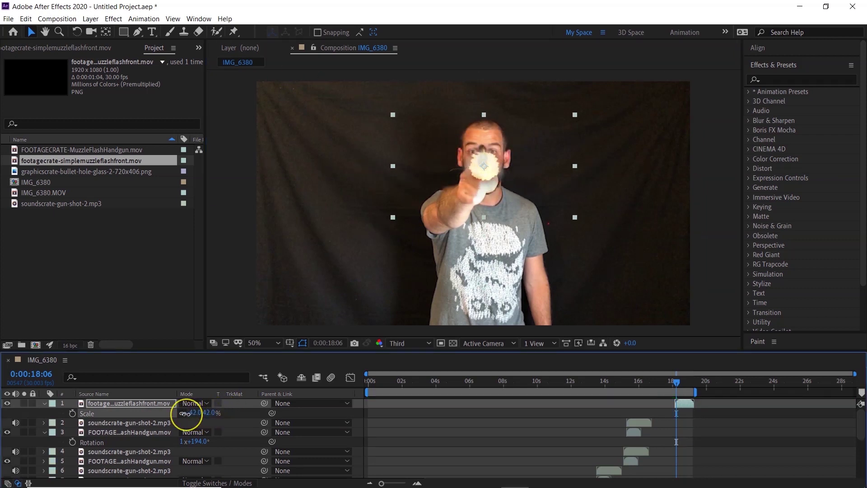
drag(184, 413, 183, 413)
drag(677, 383, 677, 386)
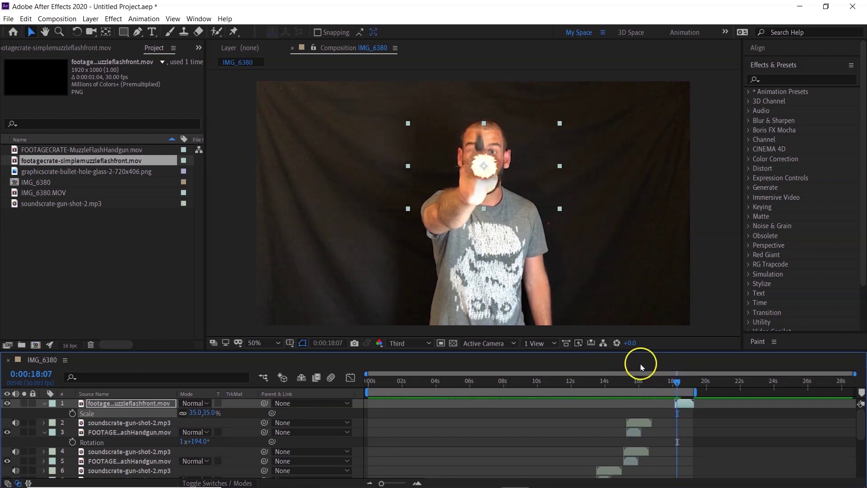
drag(491, 169, 489, 158)
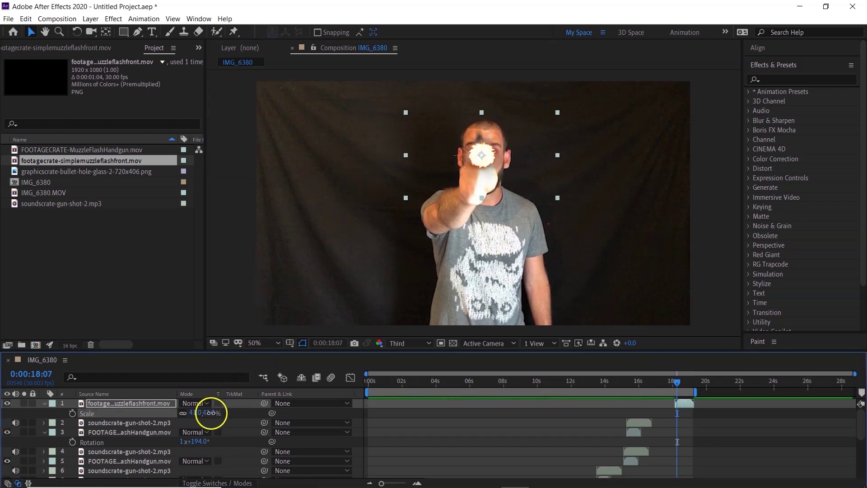
drag(208, 415, 217, 412)
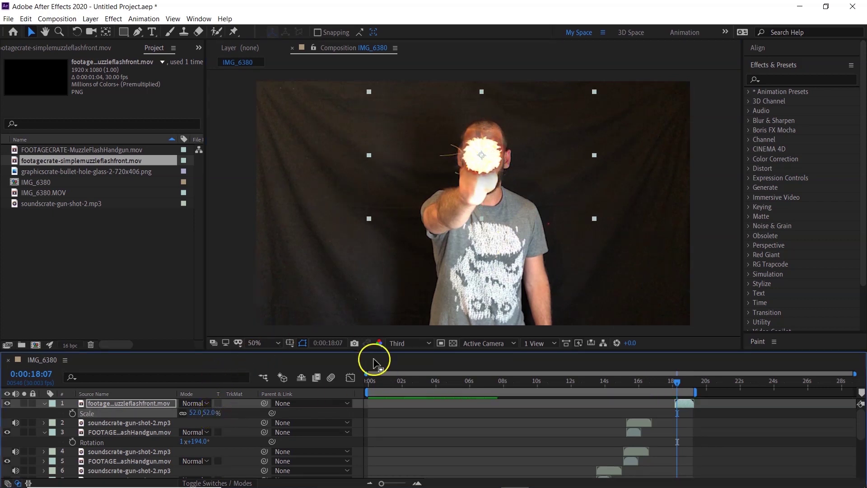
click(87, 413)
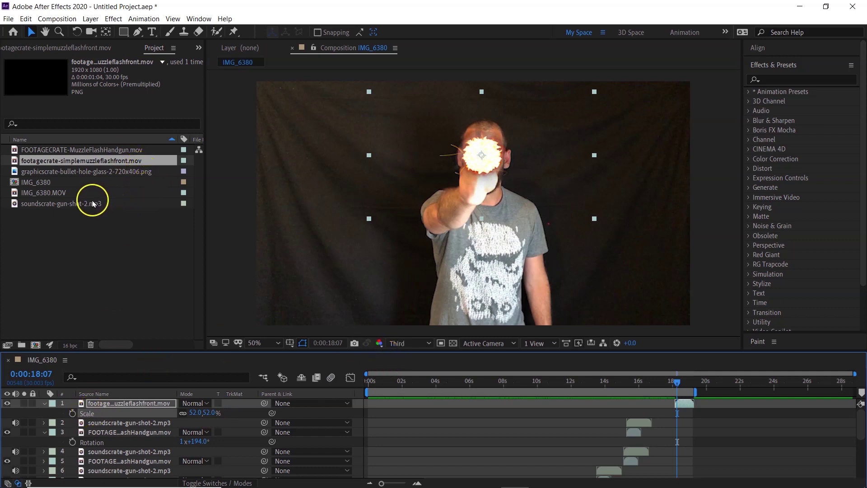
Place a gunshot sound and the bullet-hole PNG at ~18 s, crack on the muzzle, then review from 6 s.
mouse_move(92, 203)
mouse_down()
mouse_move(163, 404)
mouse_move(344, 391)
mouse_move(688, 408)
mouse_up()
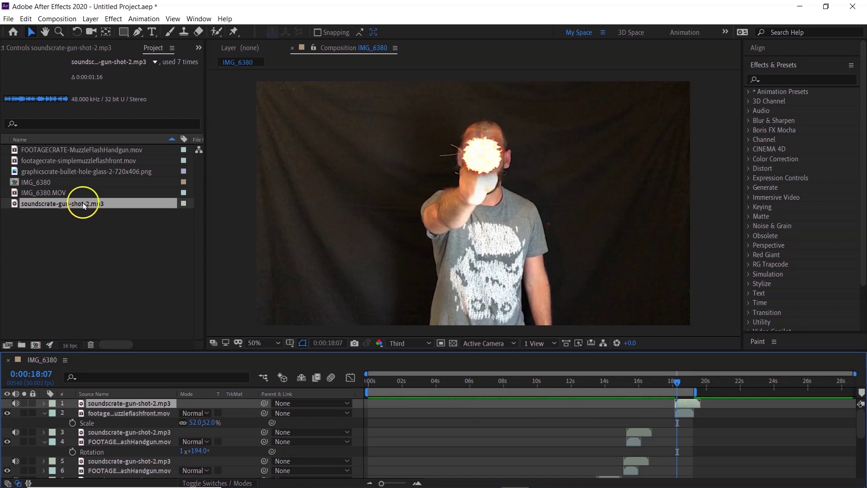
drag(124, 171, 163, 336)
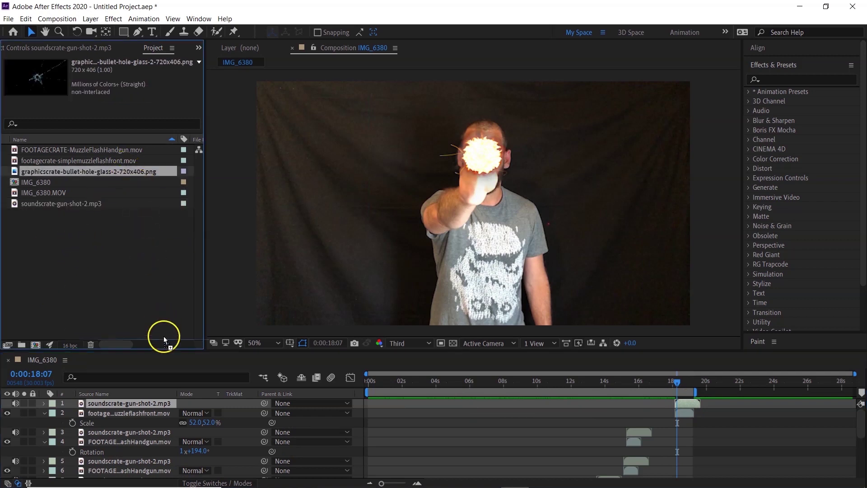
drag(164, 388, 165, 399)
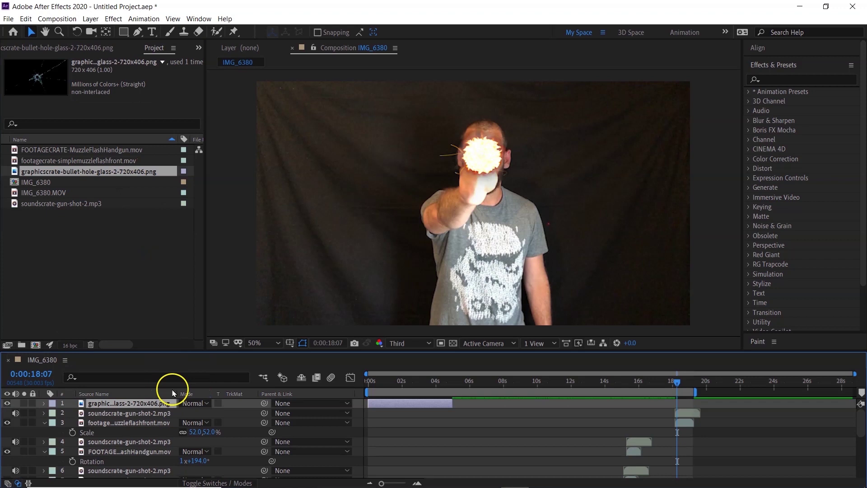
drag(435, 405, 723, 405)
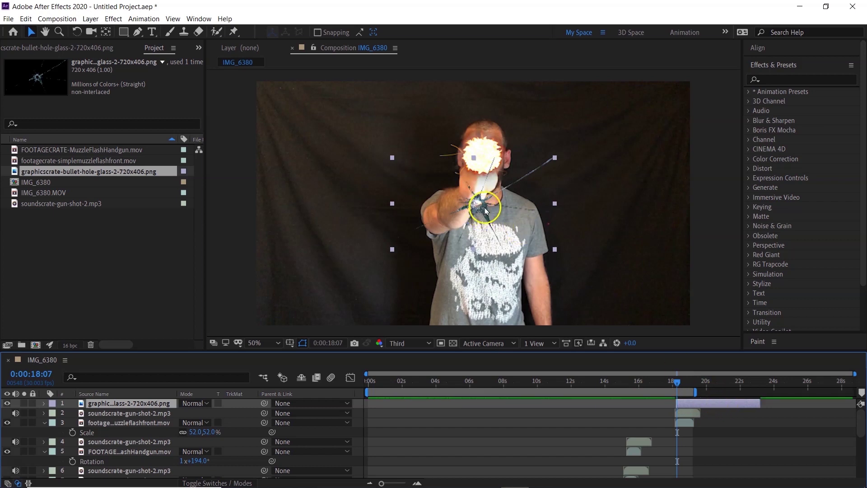
drag(482, 213, 478, 207)
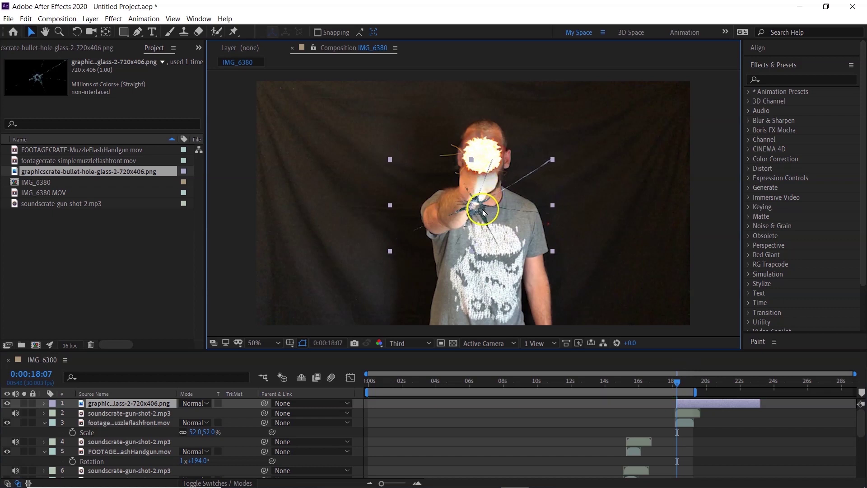
drag(669, 386, 470, 386)
key(space)
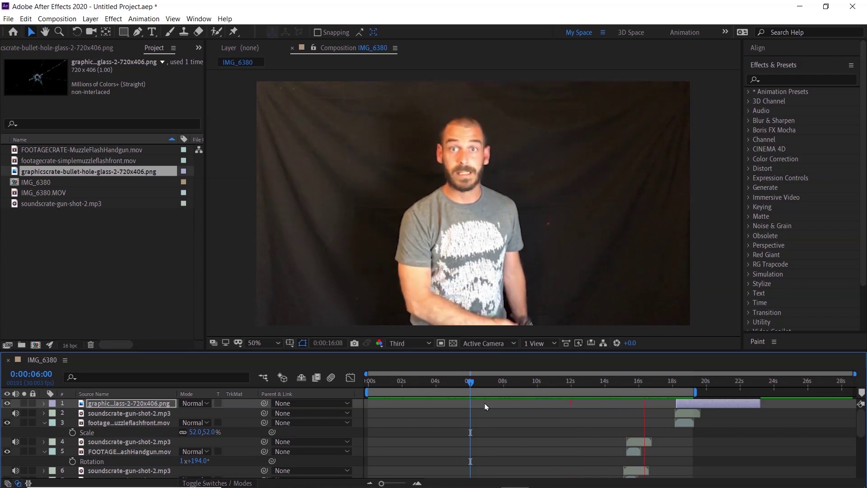
key(space)
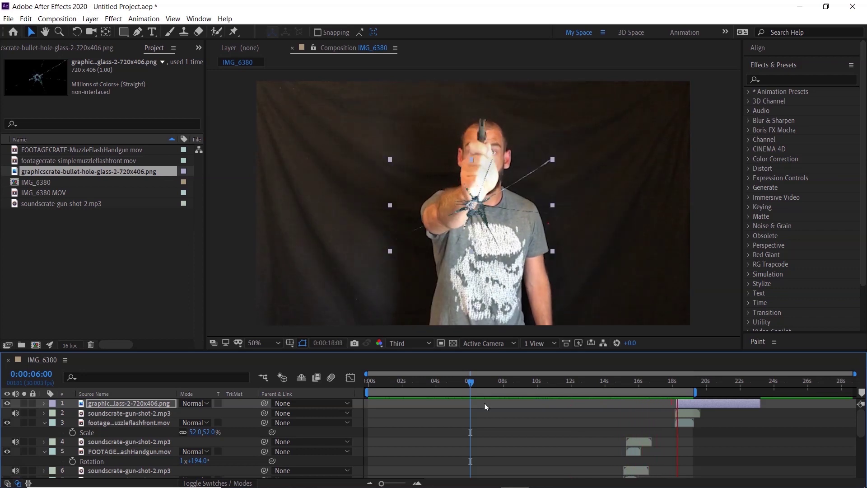